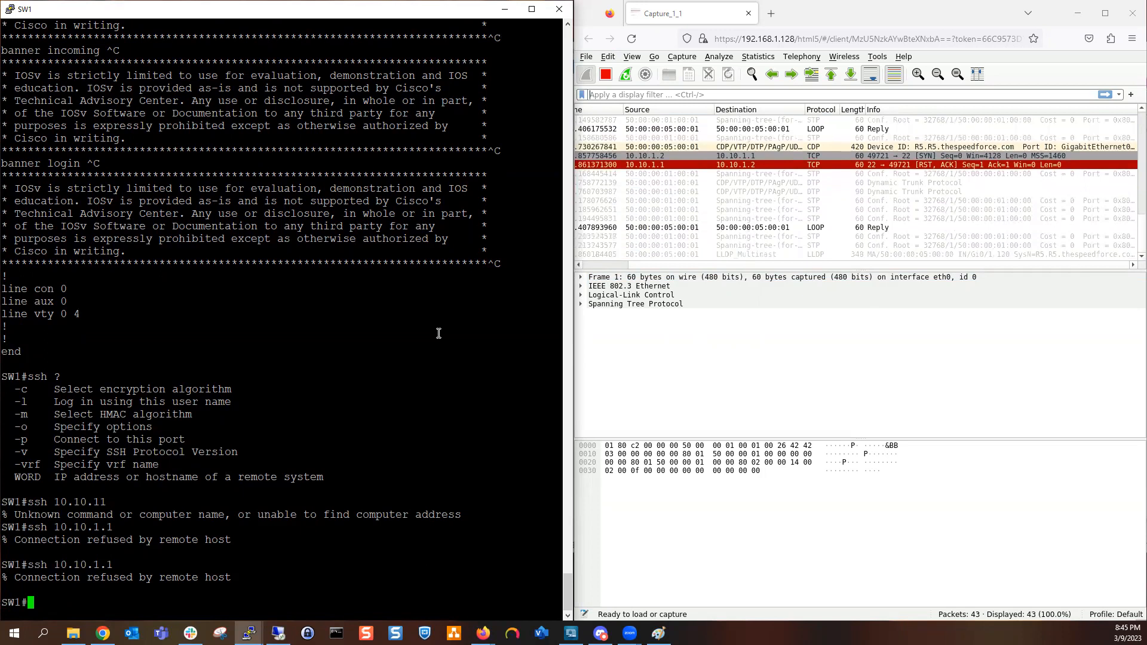
Step: Retry the SSH connection from SW1 to 10.10.1.1 and stop the running packet capture
key(Up)
key(Return)
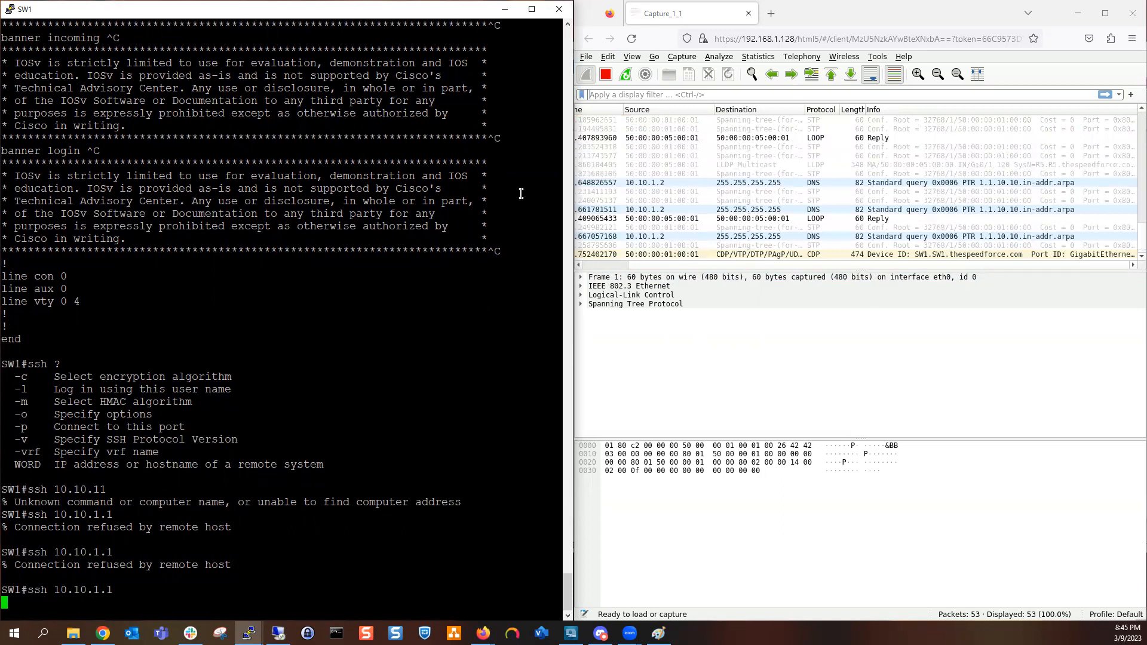
click(605, 80)
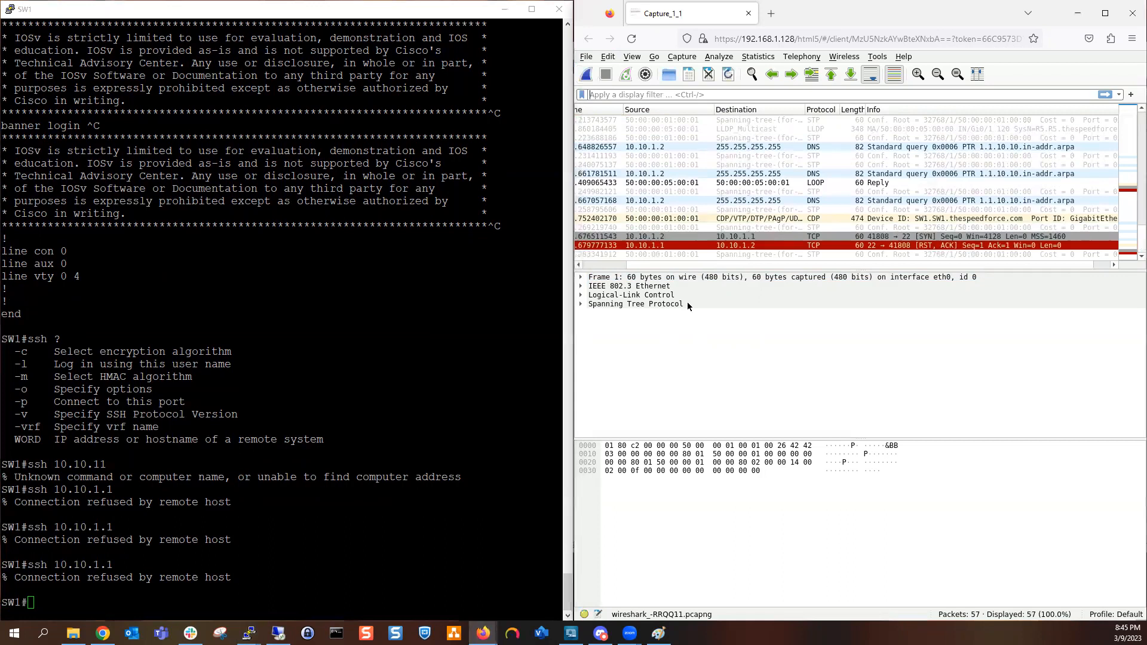
Step: Expand the TCP header of the latest SYN packet to port 22 and enlarge the packet details area to read it
click(681, 236)
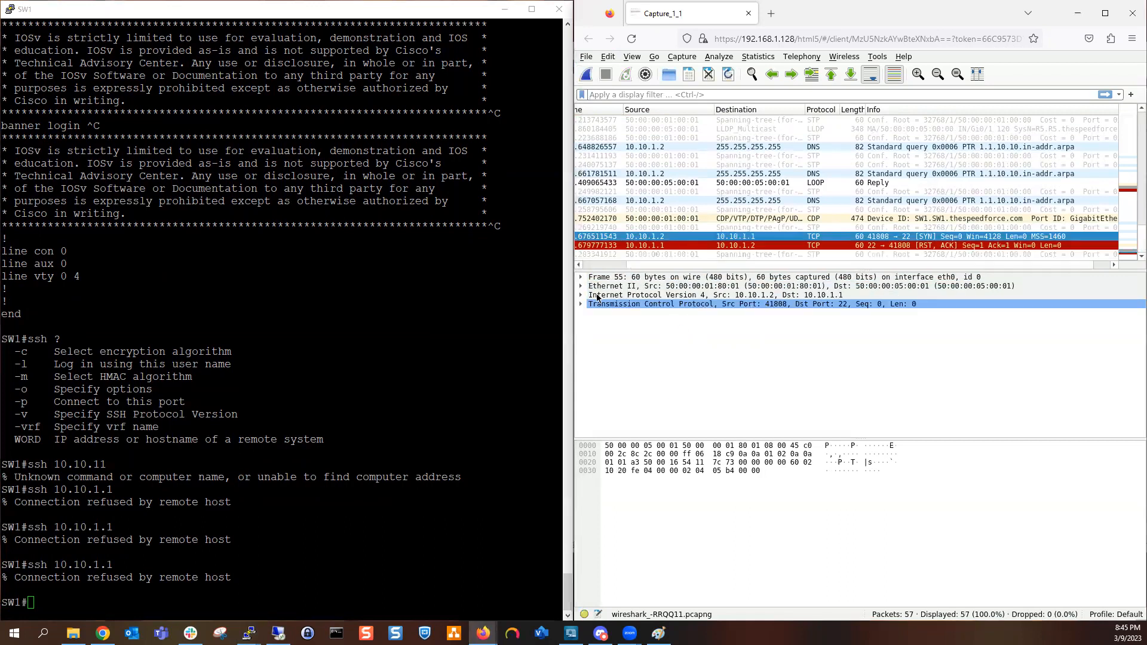
click(580, 304)
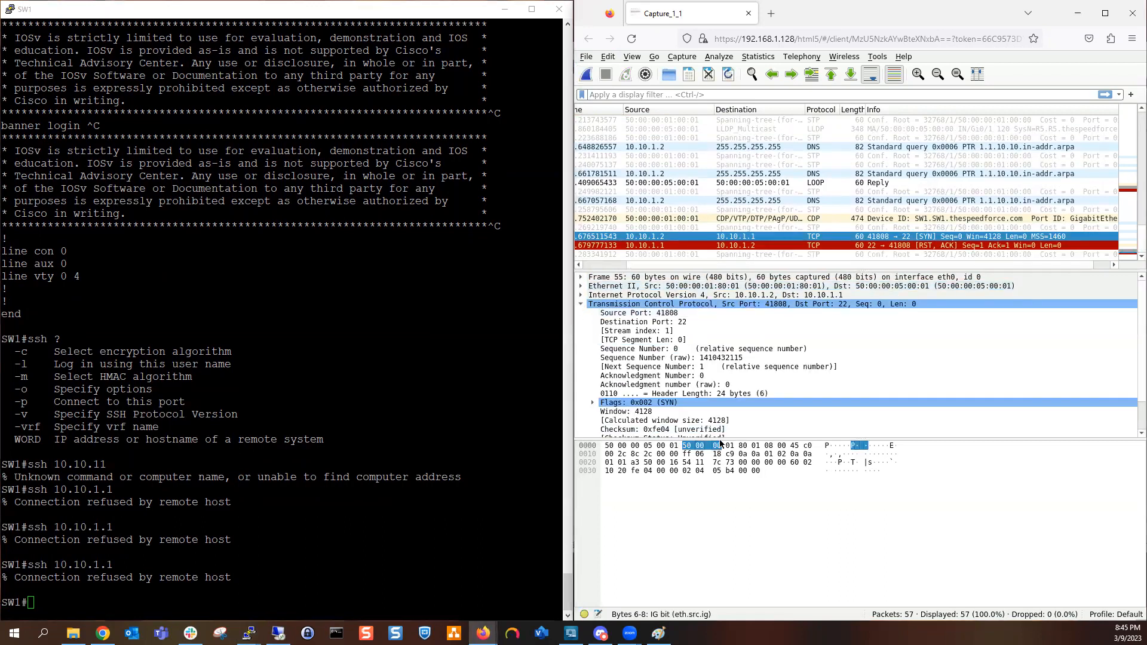
drag(722, 439, 733, 624)
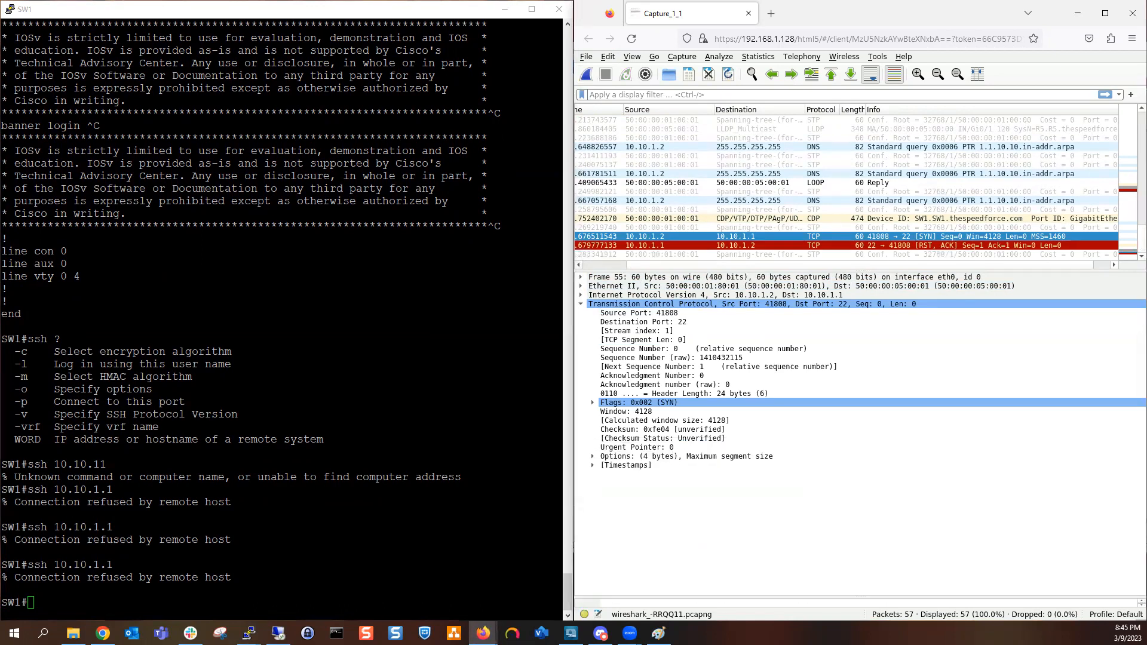
Step: Examine the TCP header and expanded flags of the RST, ACK reply from 10.10.1.1
click(779, 246)
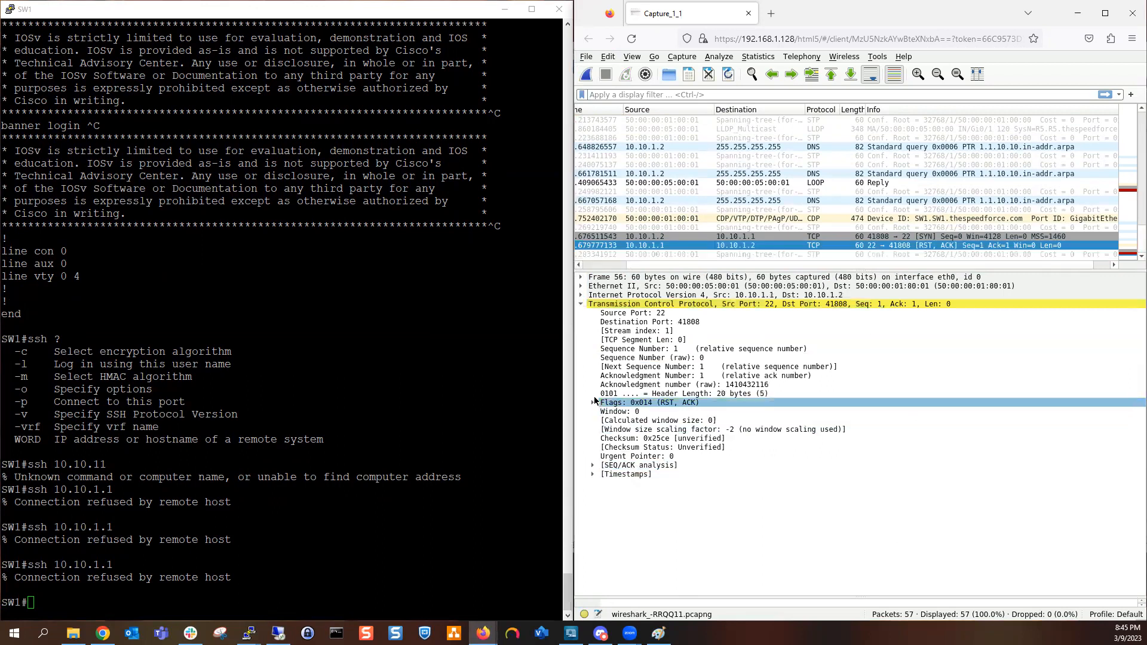
double_click(651, 402)
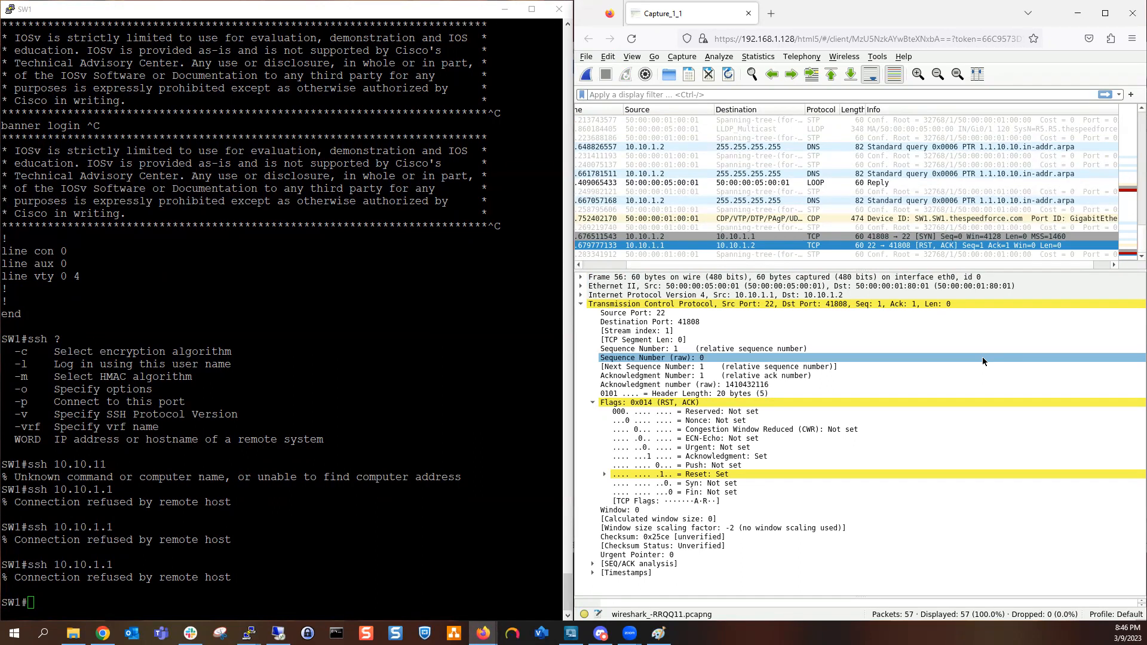
key(Down)
key(Down)
key(Down)
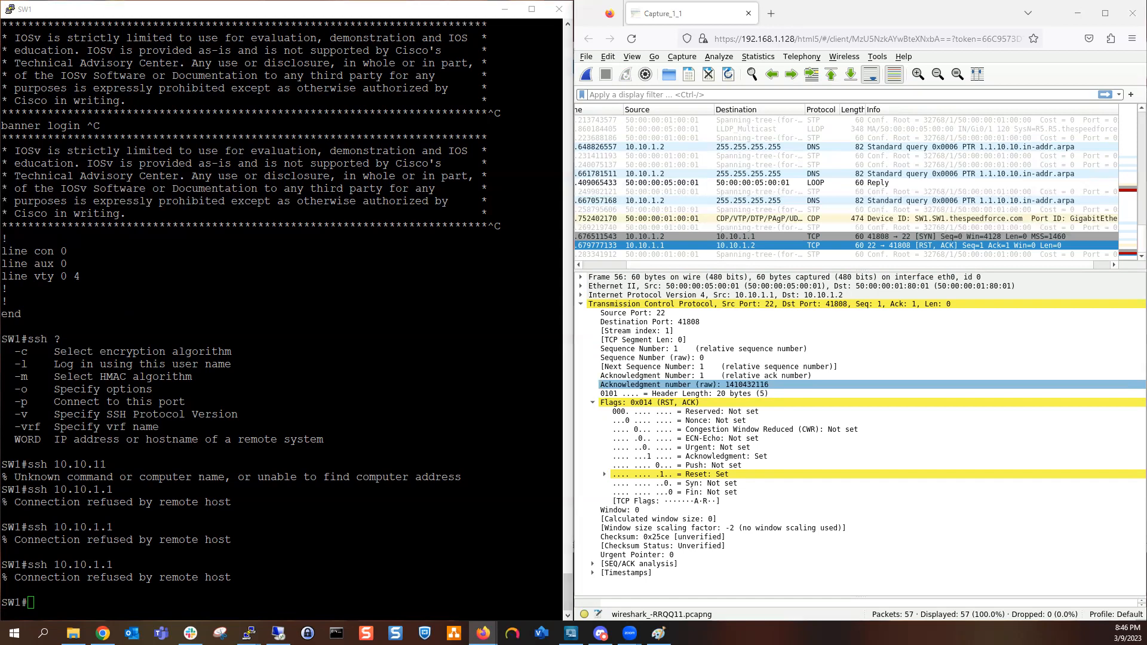
key(alt+Tab)
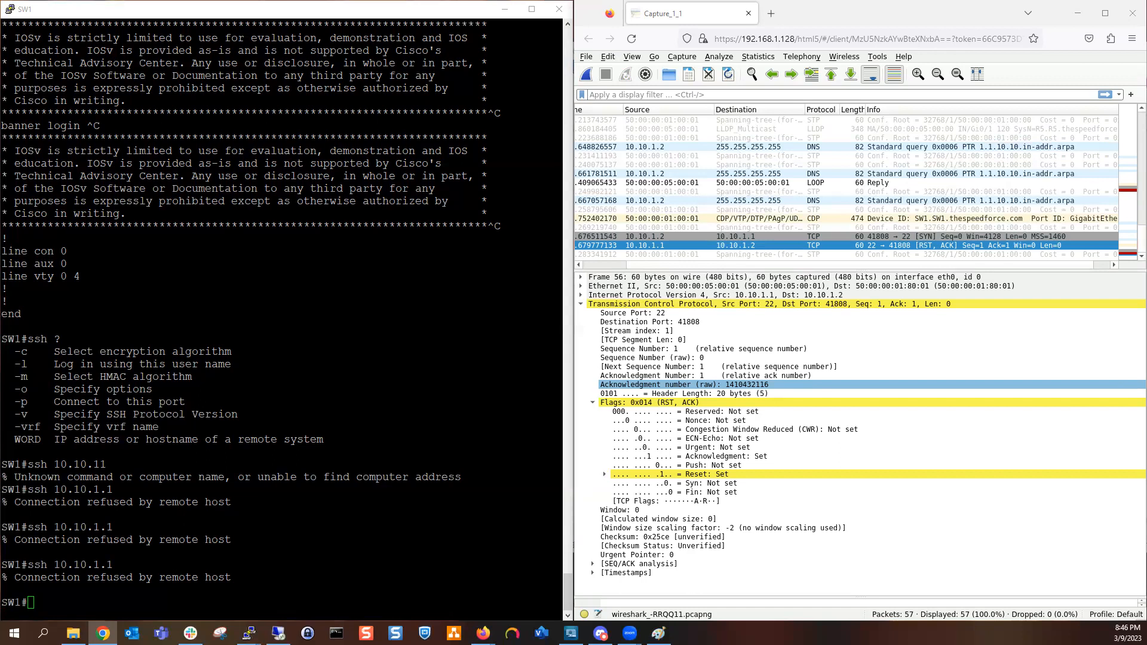
key(alt+Tab)
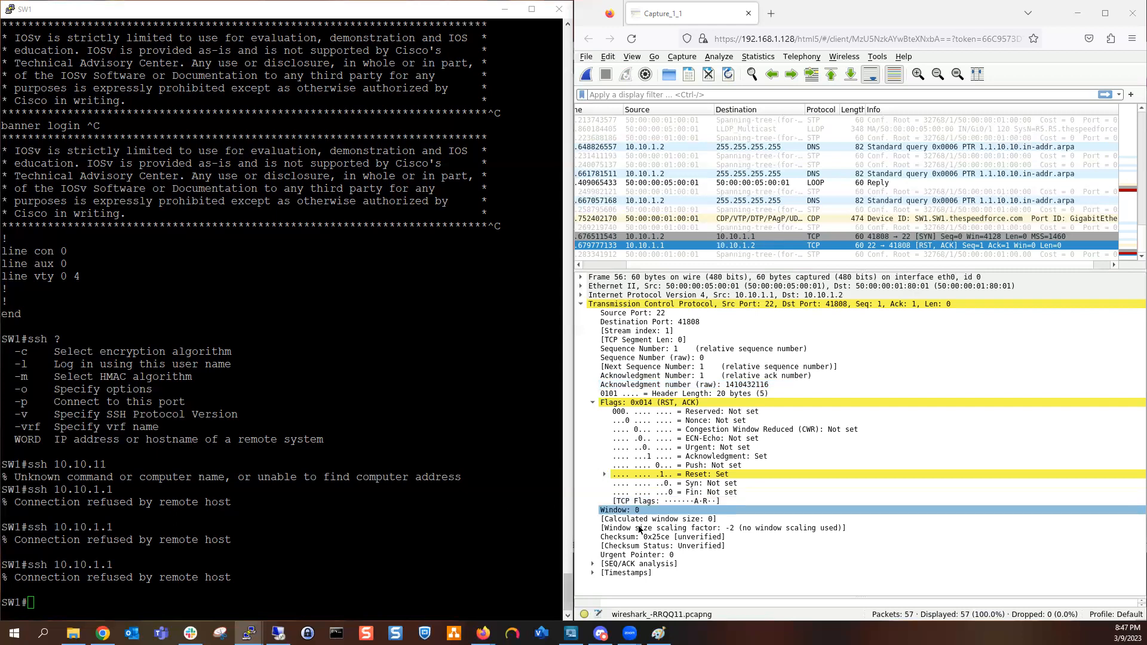
Step: Collapse the reset packet's TCP section and expand its Internet Protocol Version 4 header
click(580, 303)
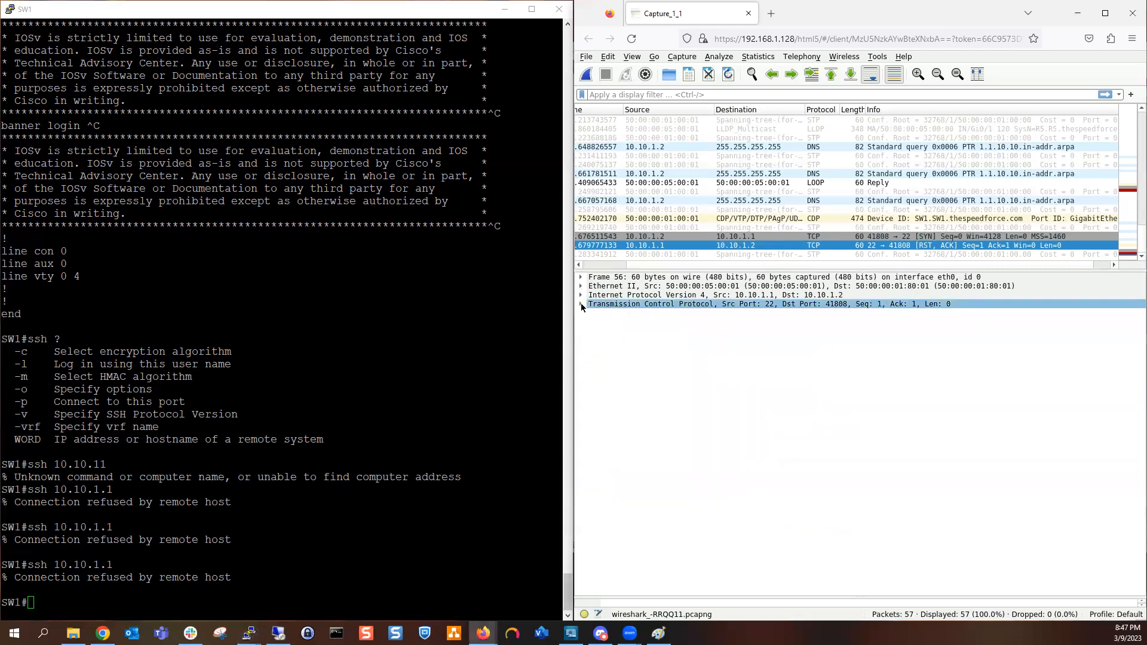
click(580, 295)
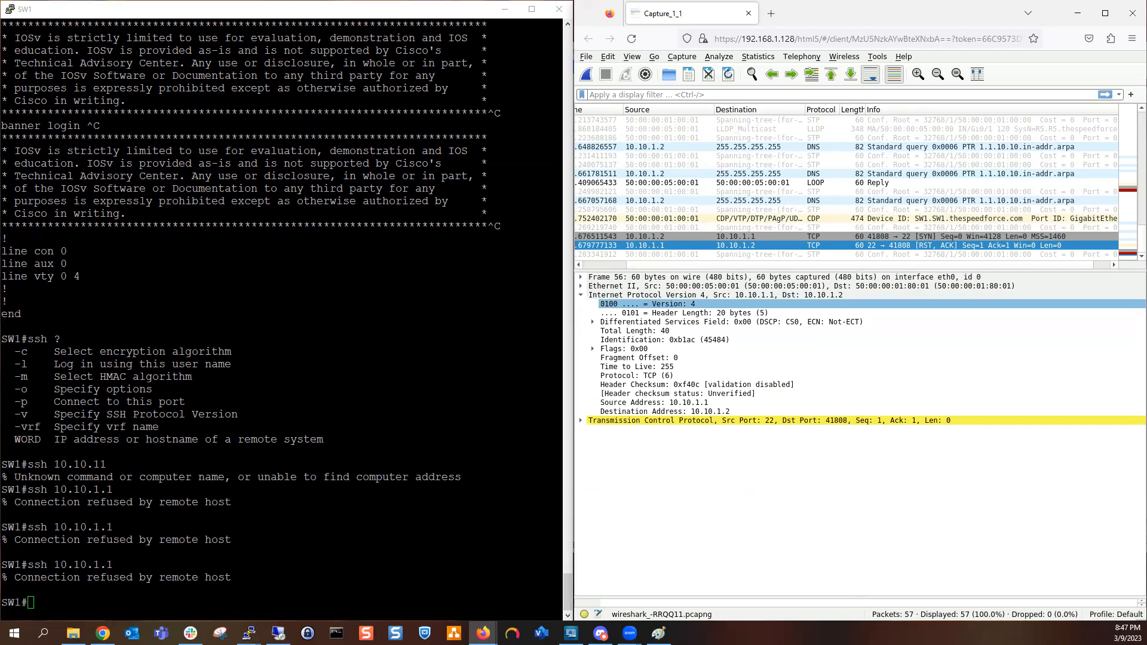
key(alt+Tab)
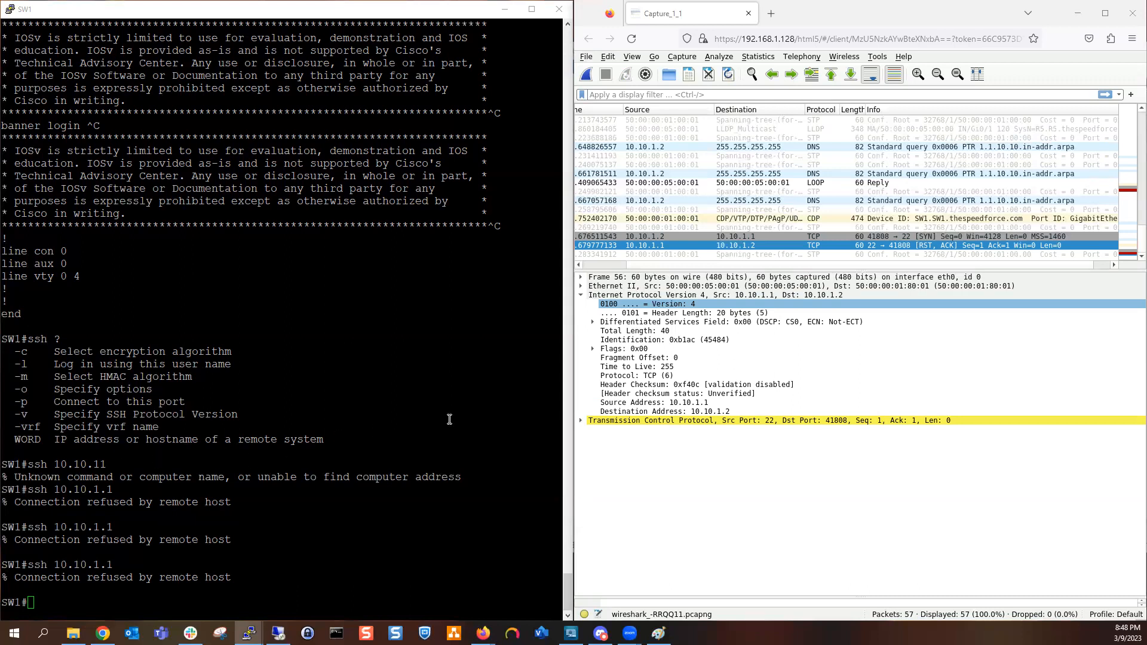
click(595, 420)
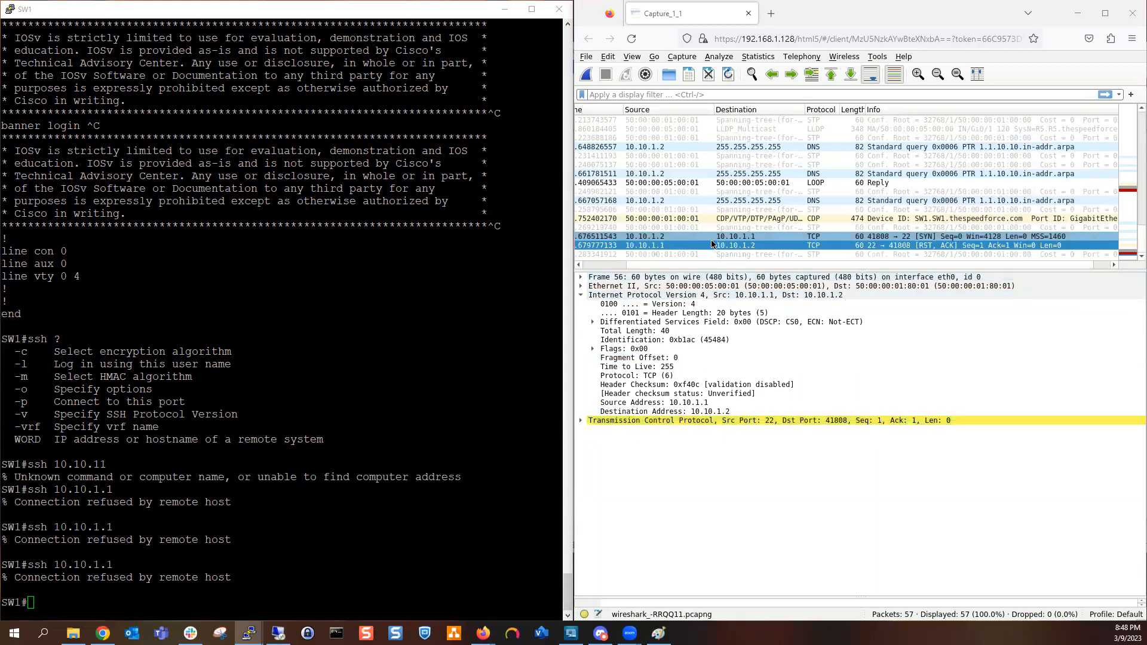
Step: Collapse the reset packet's IPv4 section and expand its Ethernet II header
click(591, 295)
click(580, 294)
click(581, 285)
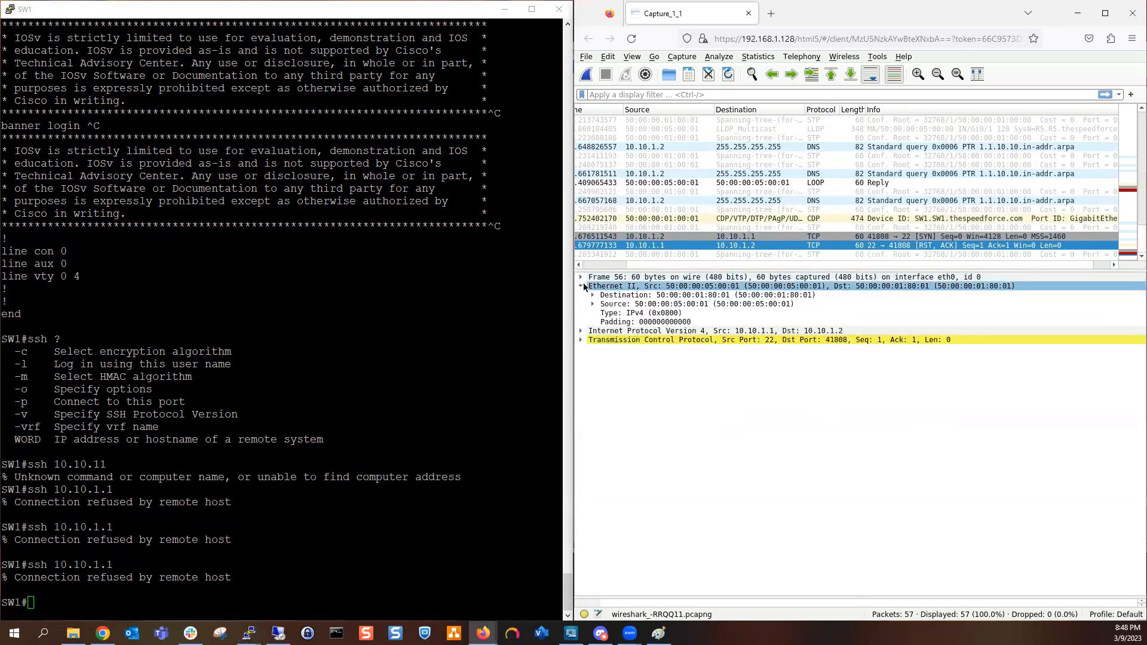
click(394, 507)
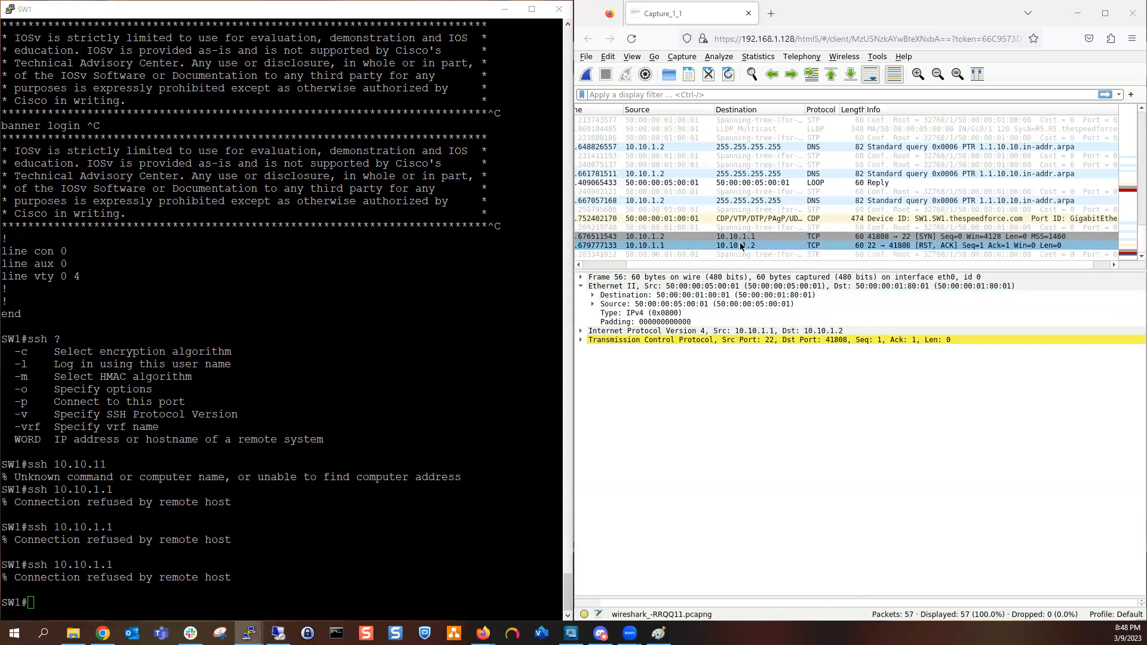
scroll(889, 246, up, 2)
scroll(888, 246, down, 2)
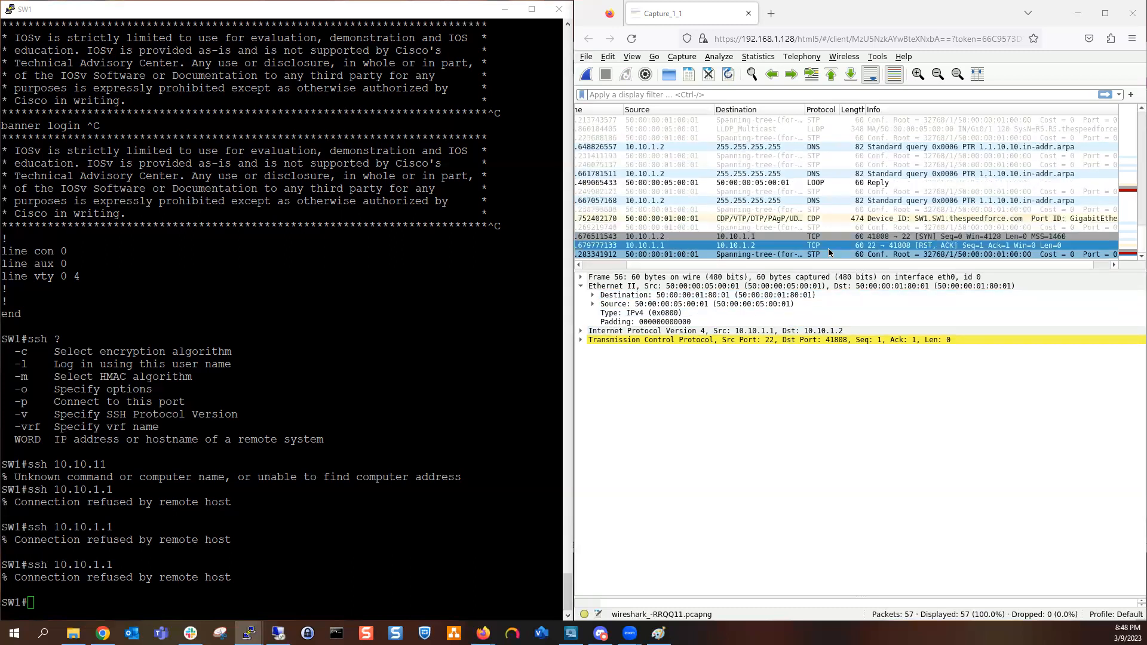
click(748, 251)
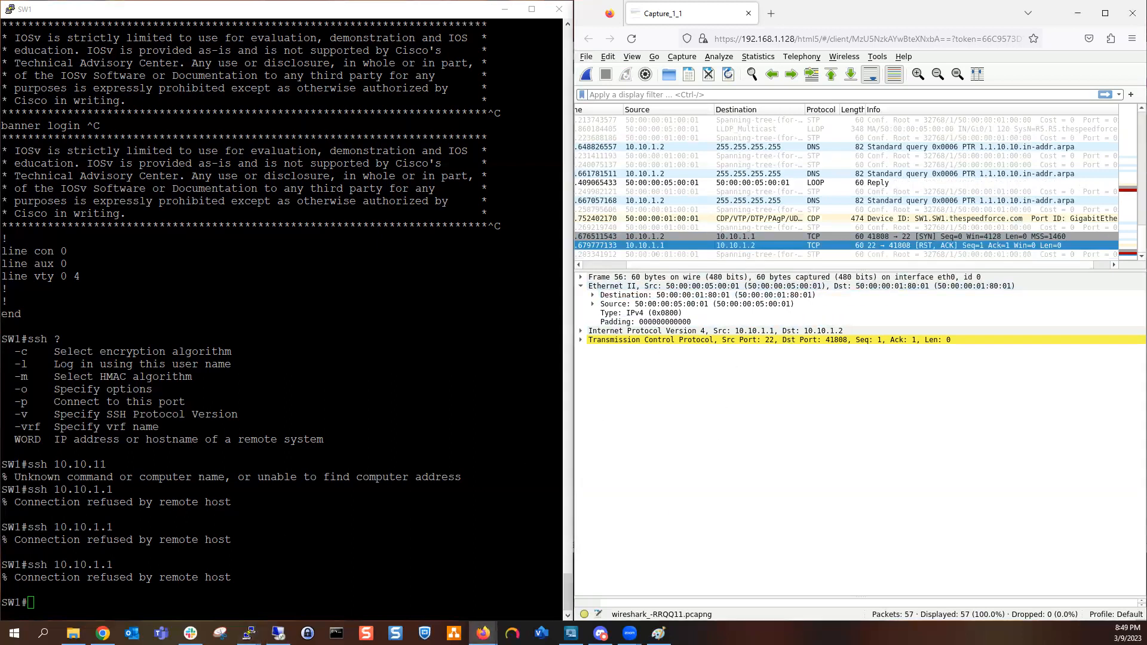
key(alt+Tab)
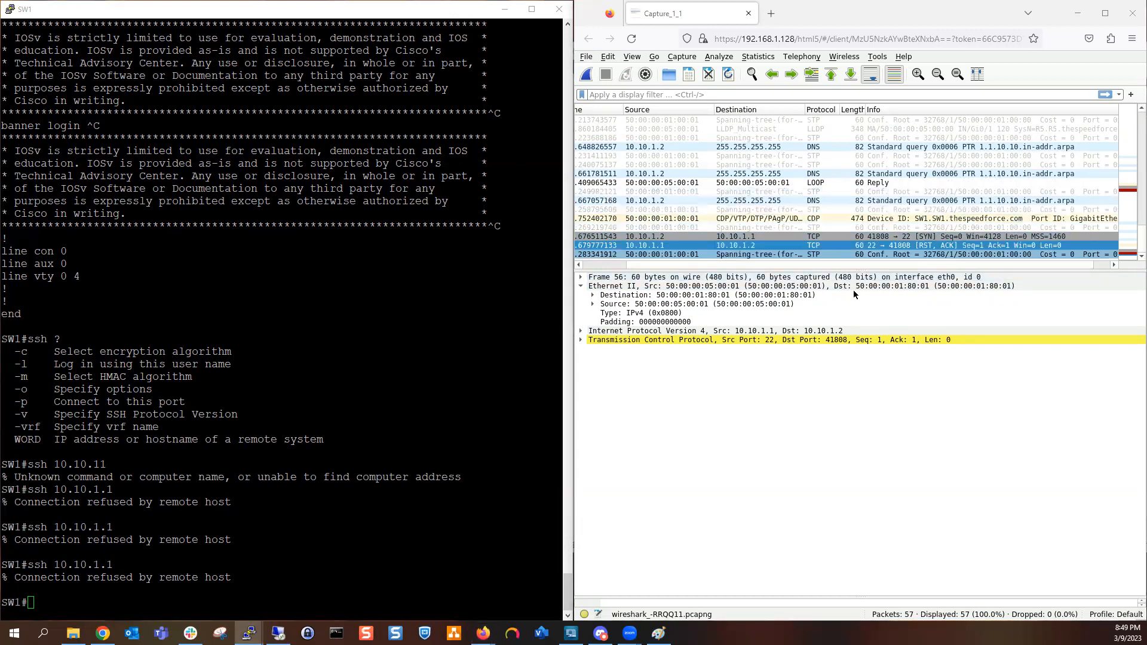
click(1131, 258)
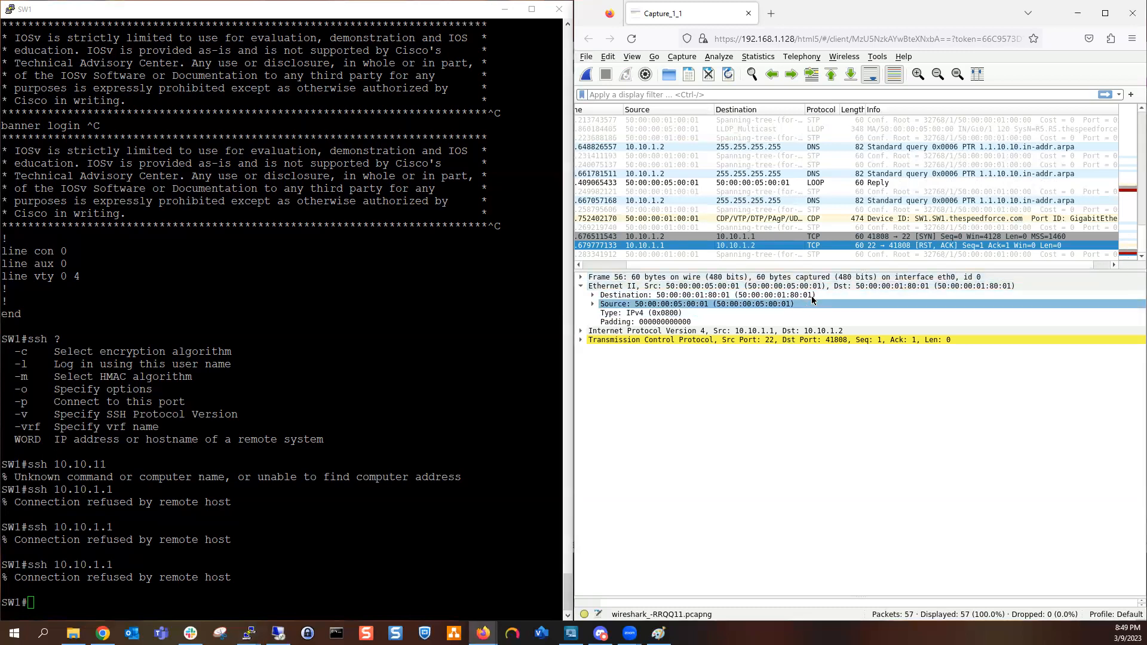
Step: Filter the packet list with tcp and select packet 33, the first RST, ACK reply
click(735, 93)
text(tcp)
key(Return)
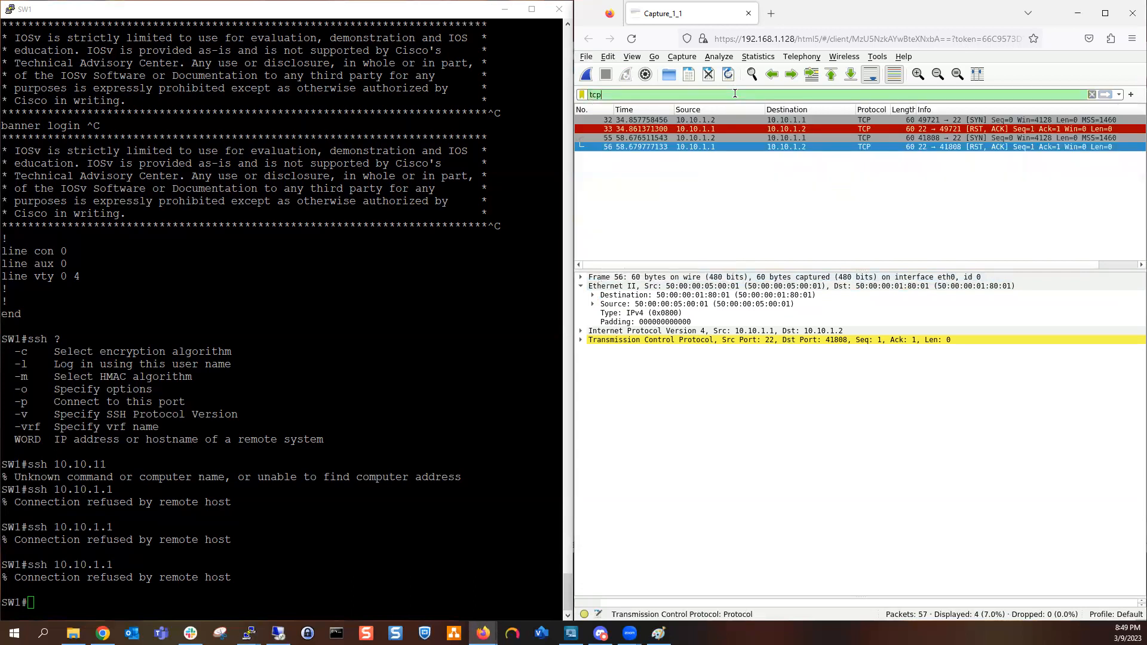
click(830, 129)
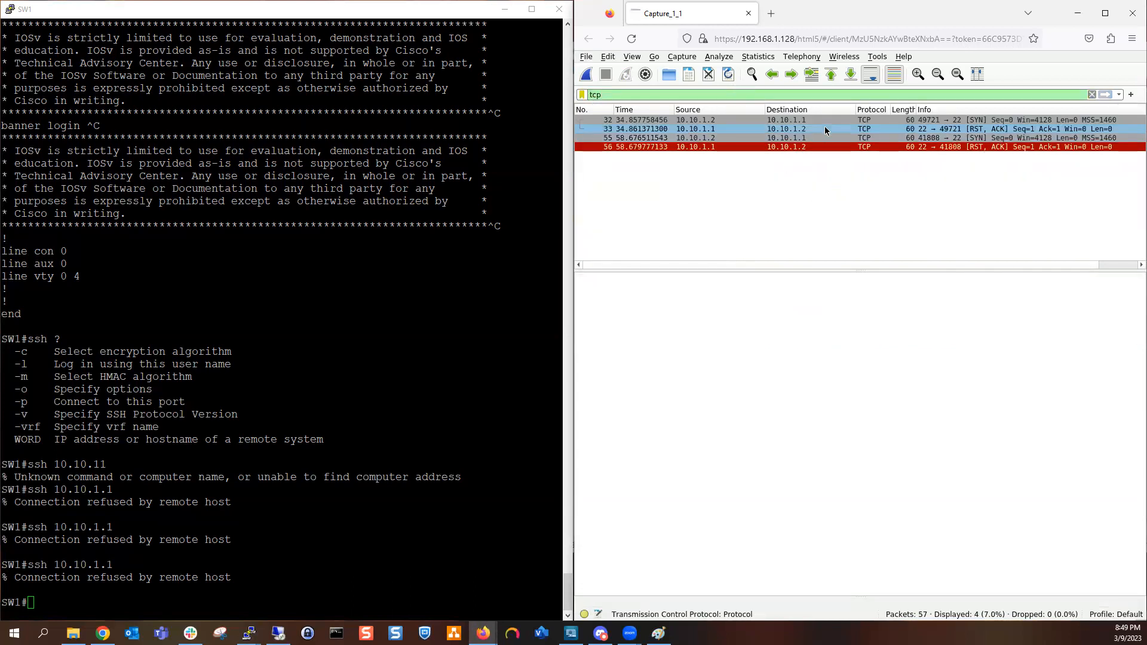
Step: Close the browser window holding the packet capture to uncover the network diagram in Paint
click(86, 293)
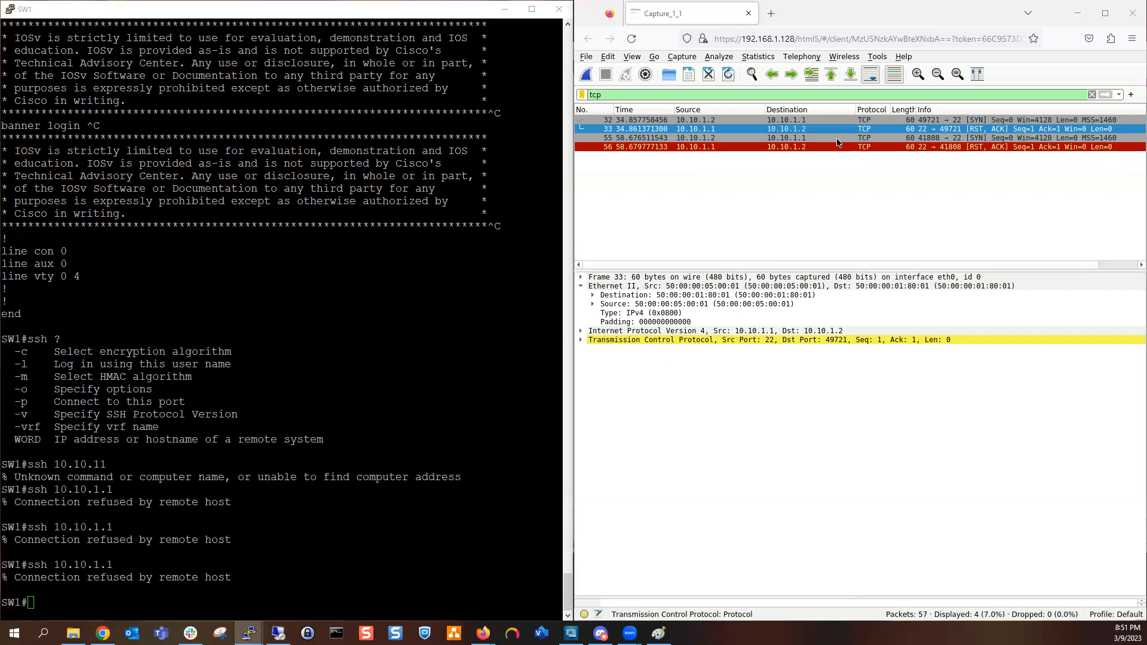
click(1130, 18)
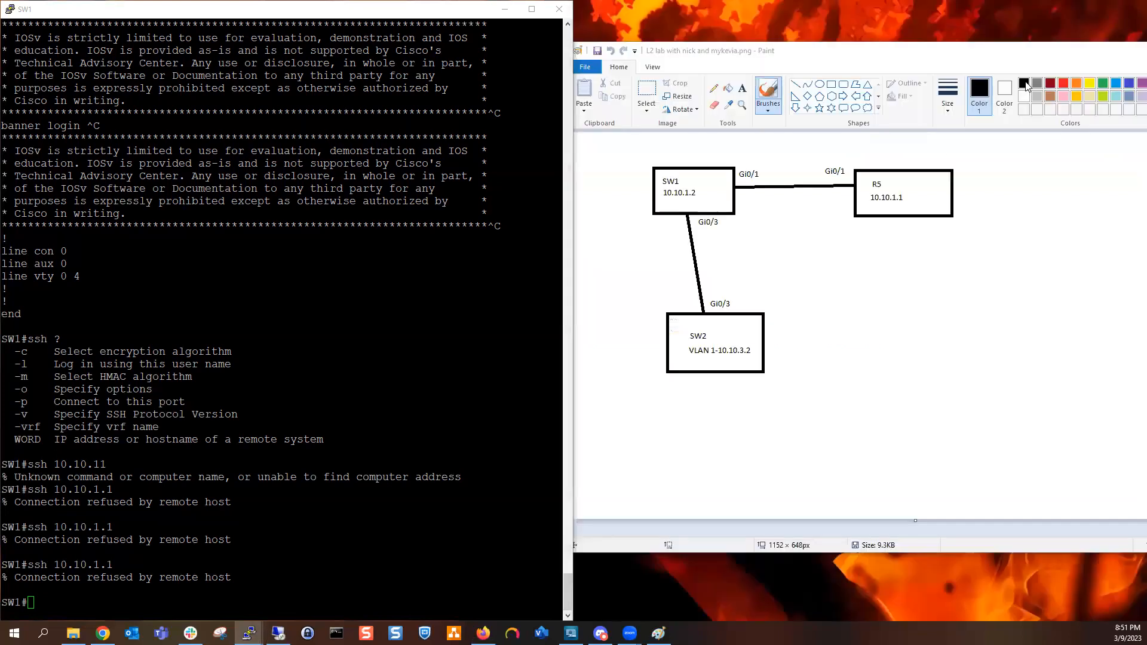